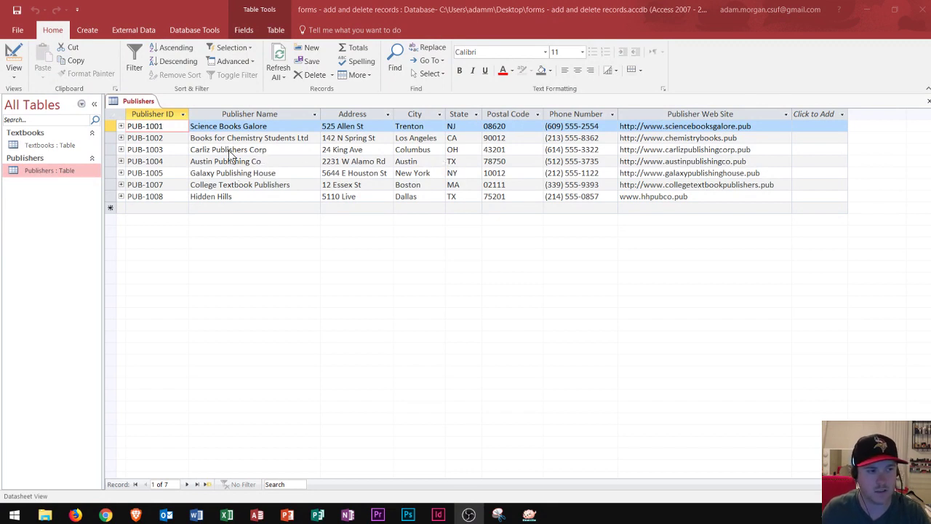
# Step: Find PUB-1005 with Find and Replace, making Galaxy Publishing House the current record (5 of 7)
pyautogui.click(160, 116)
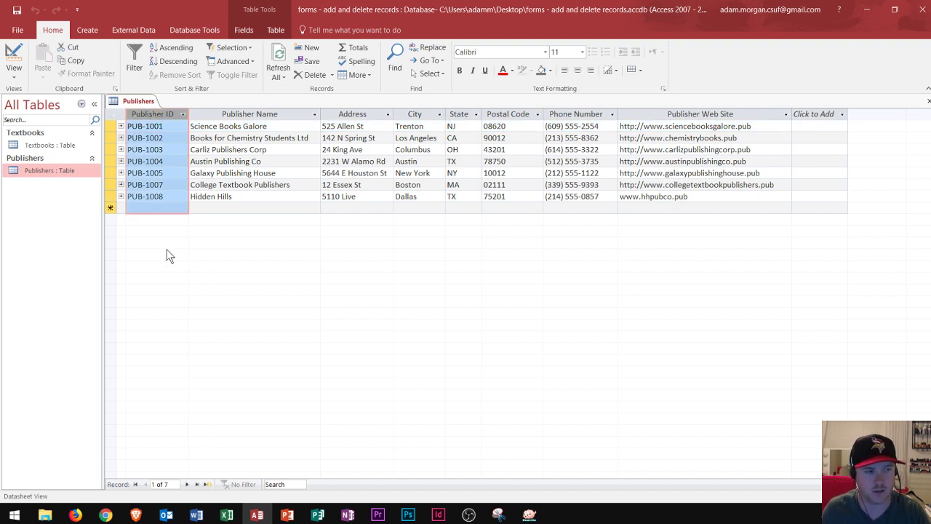
pyautogui.click(166, 126)
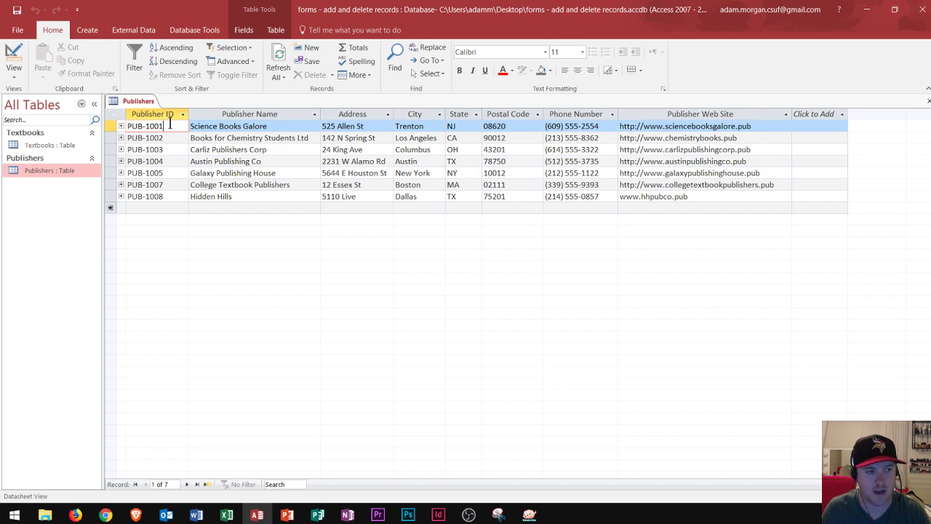
pyautogui.hotkey('ctrl', 'f')
pyautogui.moveTo(372, 253); pyautogui.dragTo(445, 227)
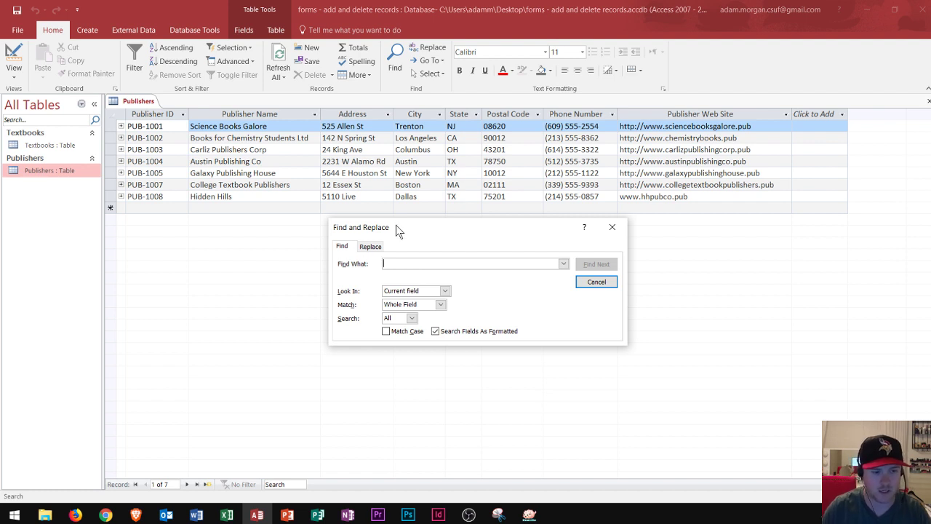
pyautogui.write('PUB')
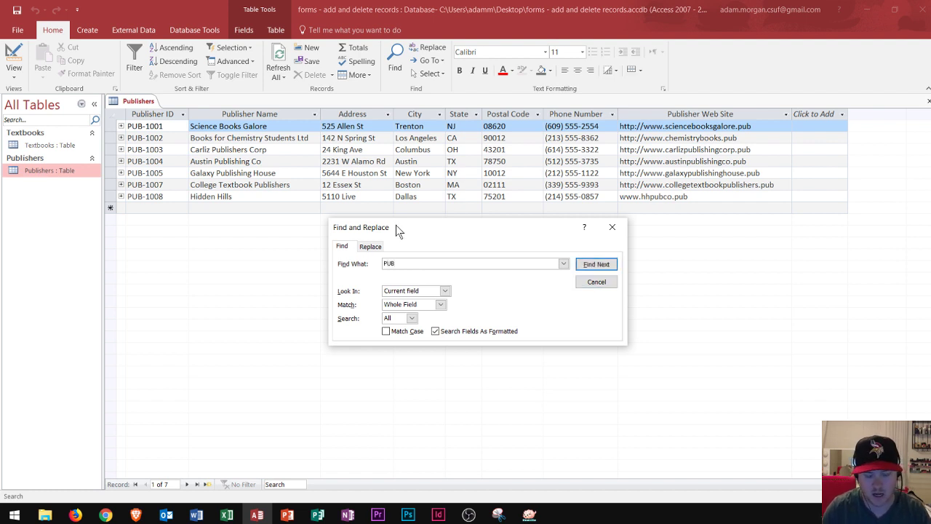
pyautogui.write('-1005')
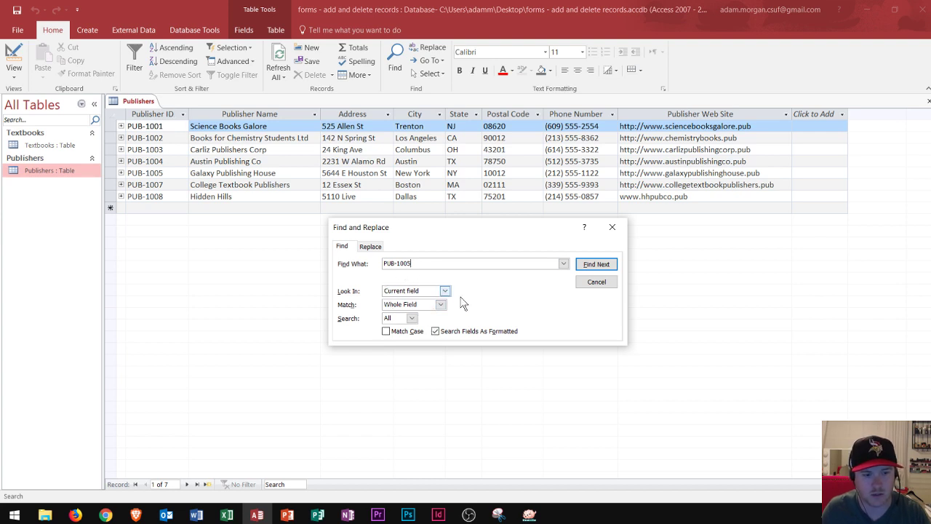
pyautogui.click(598, 266)
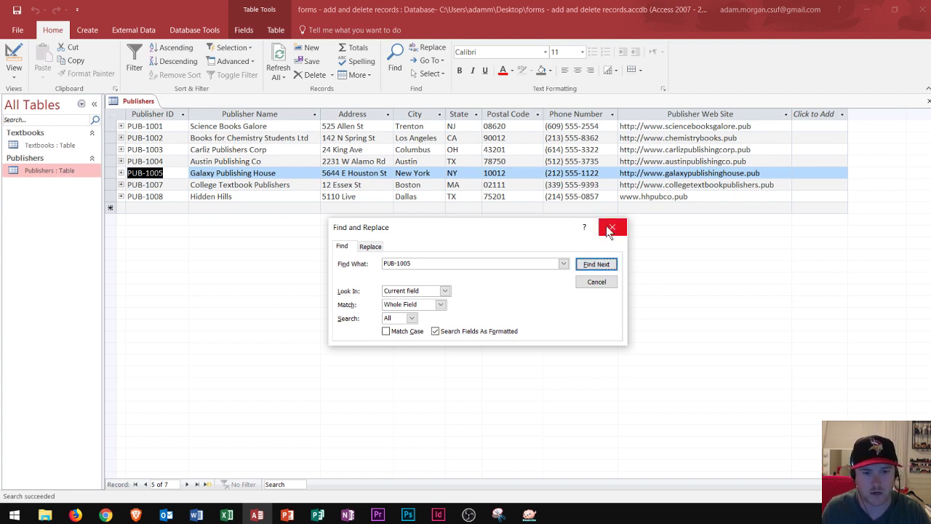
pyautogui.click(611, 228)
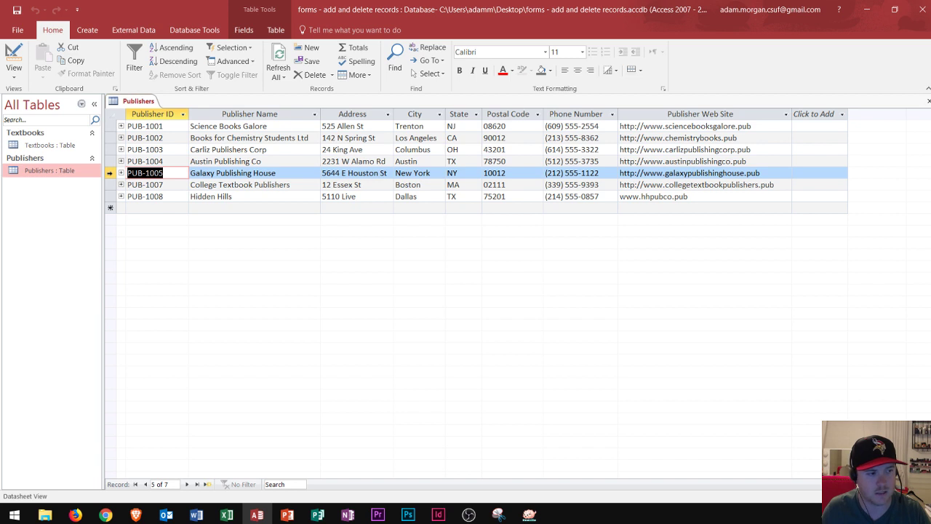
# Step: Edit record 5 to read Publisher ID PUB-1009 and Publisher Name Hidden Hills Publishing
pyautogui.click(110, 172)
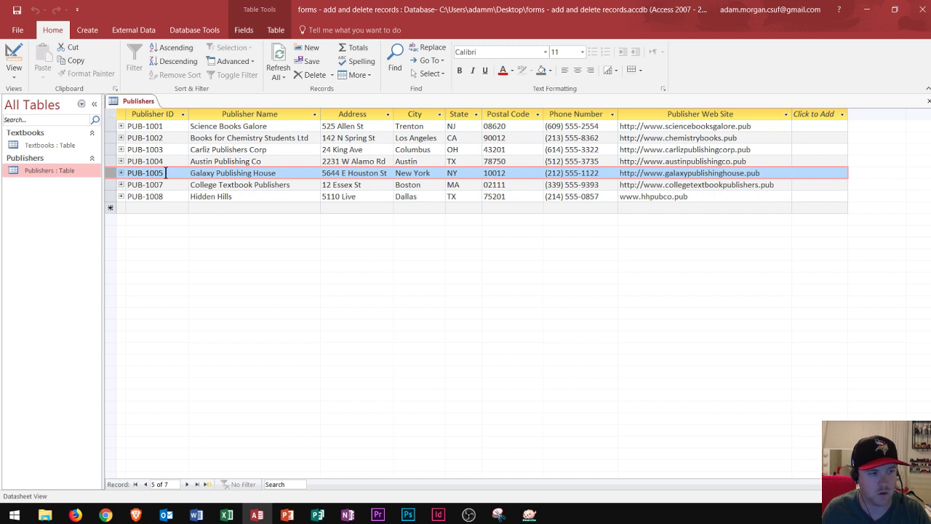
pyautogui.click(166, 173)
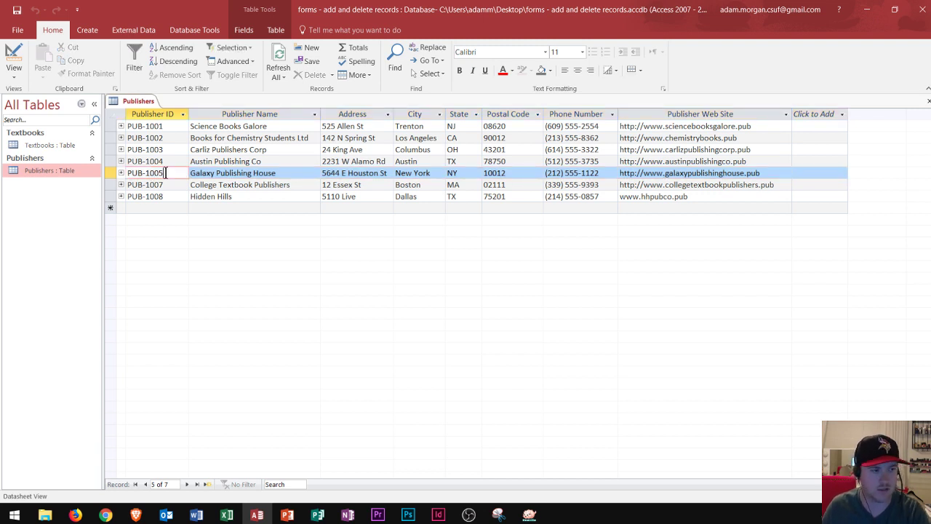
pyautogui.press('BackSpace')
pyautogui.write('9')
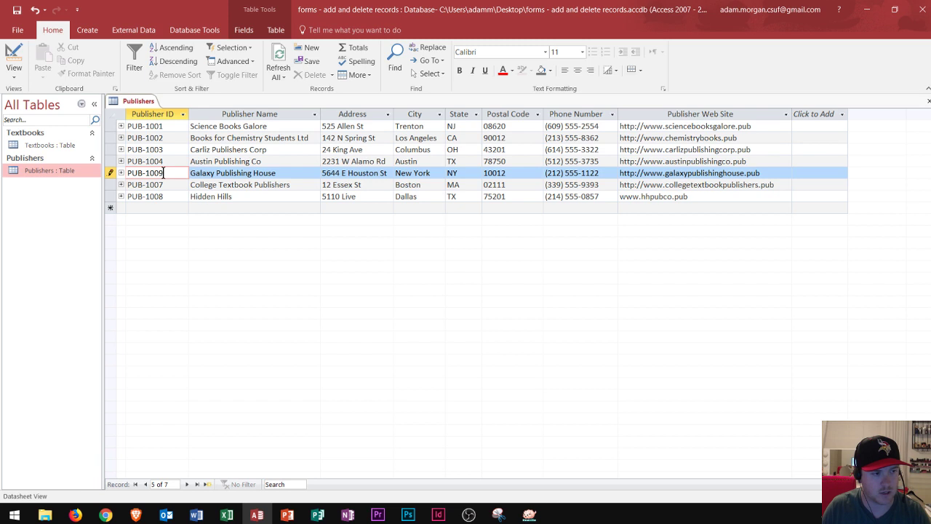
pyautogui.press('Tab')
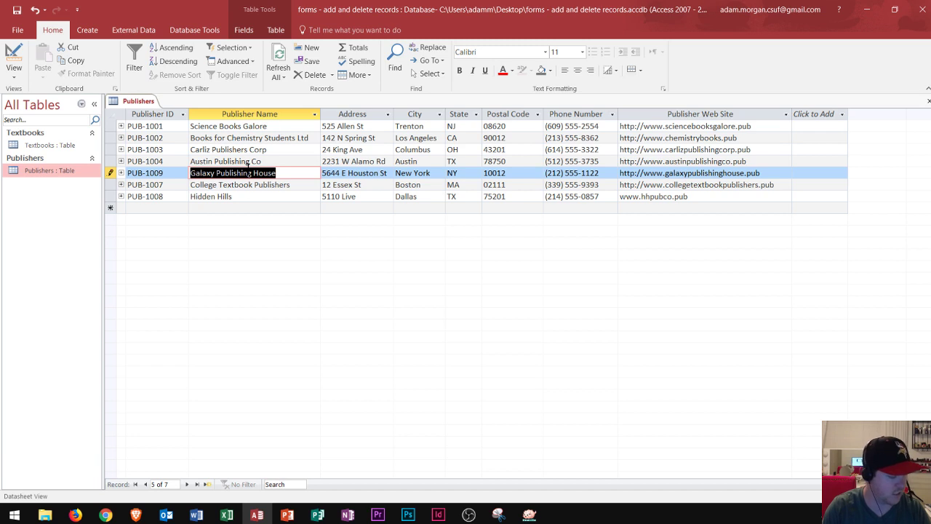
pyautogui.write('Hidden Hills Plushi')
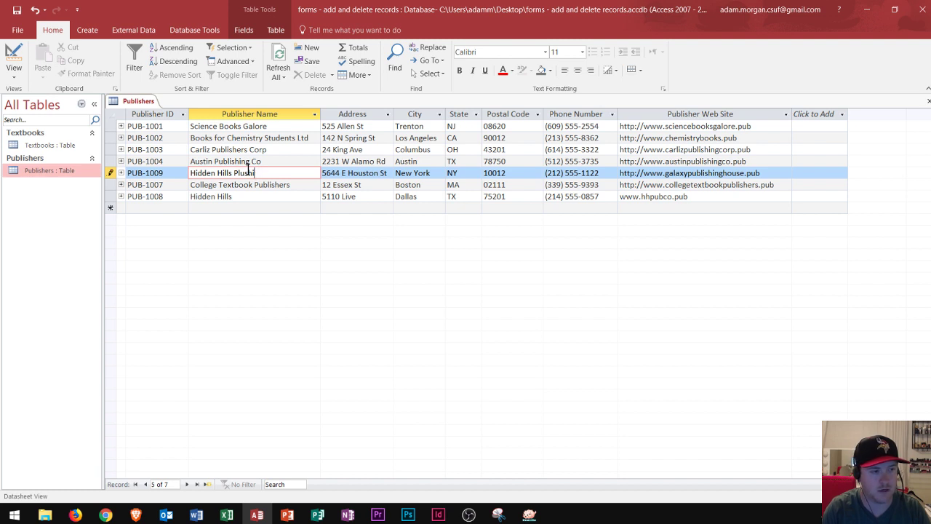
pyautogui.press('BackSpace')
pyautogui.press('BackSpace')
pyautogui.press('BackSpace')
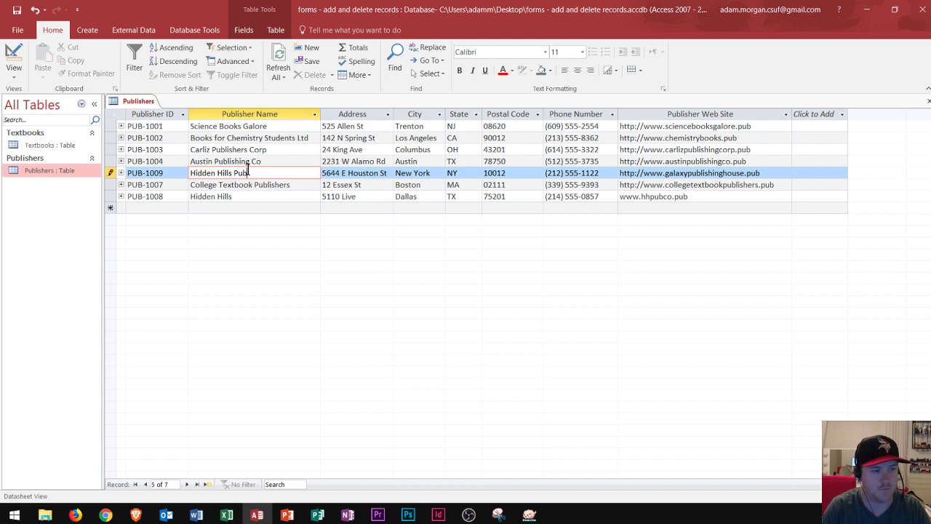
pyautogui.press('Tab')
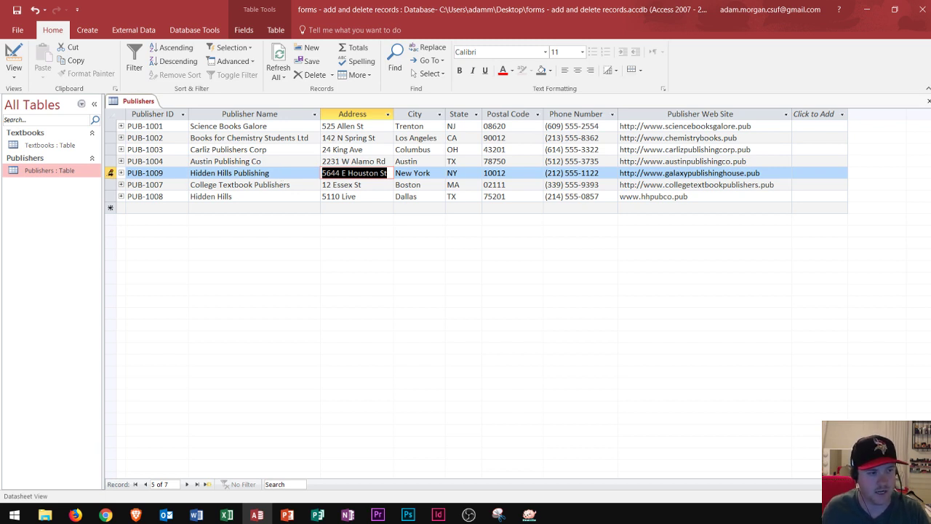
# Step: Remove the PUB-1009 Hidden Hills Publishing row with Home > Delete > Delete Record, confirming Yes
pyautogui.click(111, 173)
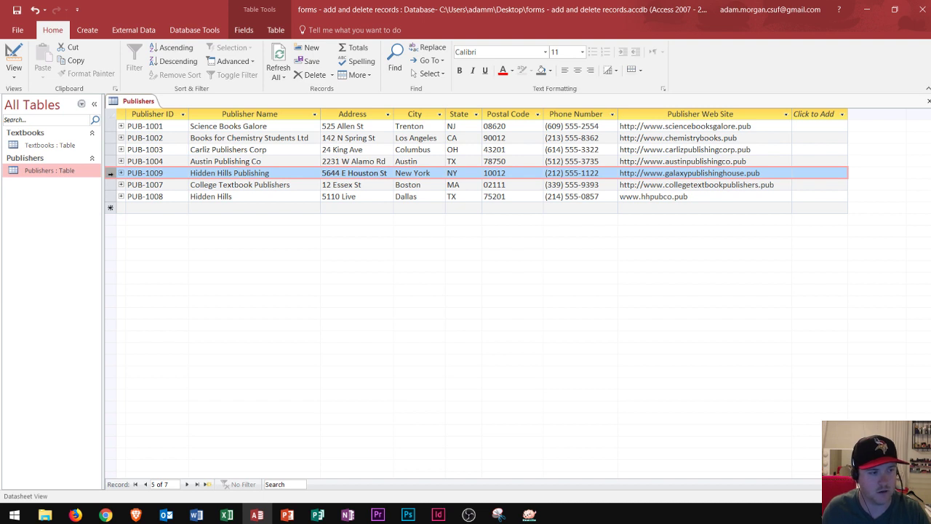
pyautogui.rightClick(111, 175)
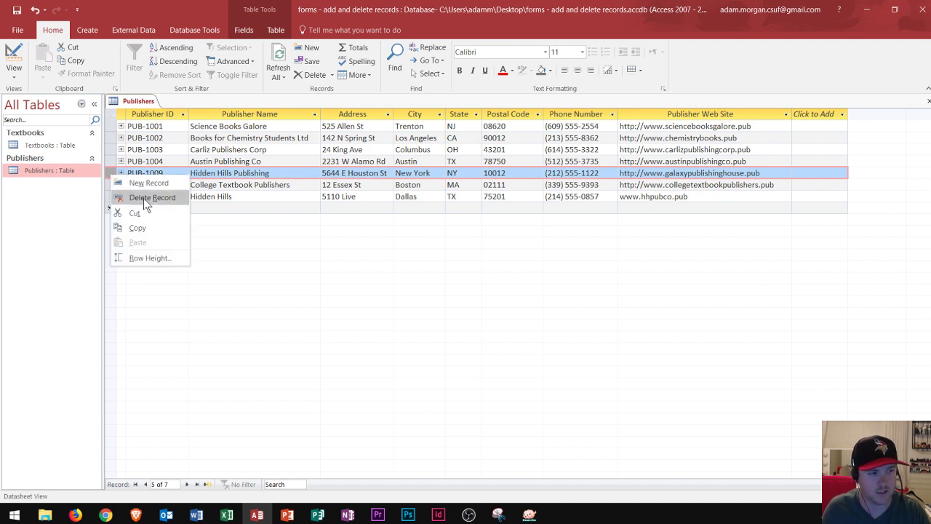
pyautogui.click(108, 173)
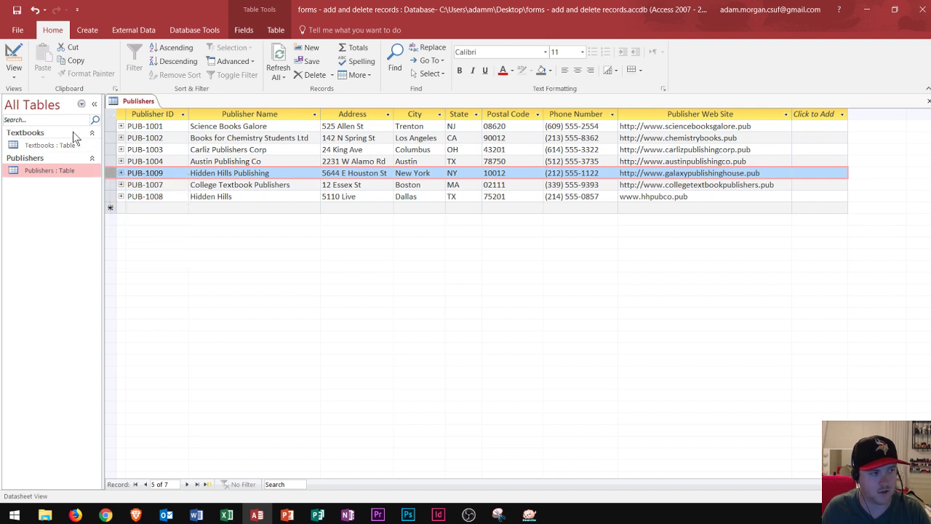
pyautogui.click(332, 77)
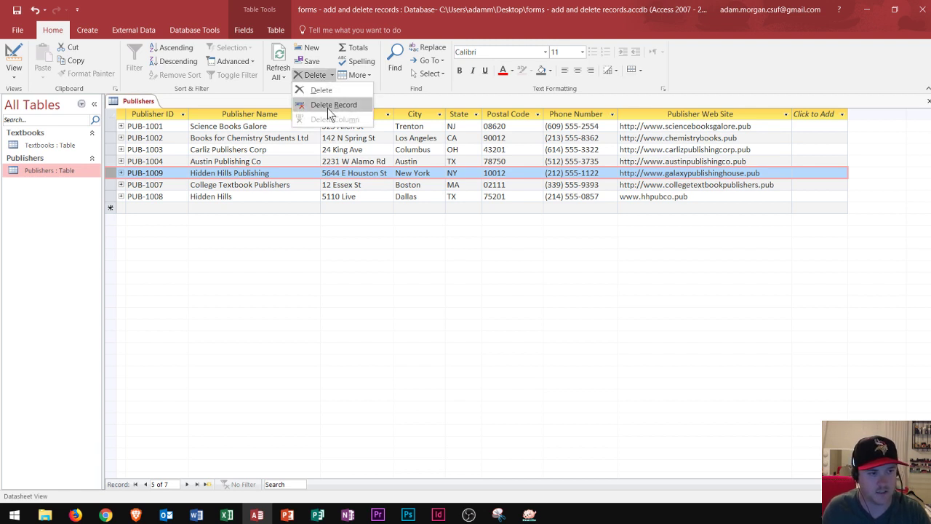
pyautogui.click(327, 106)
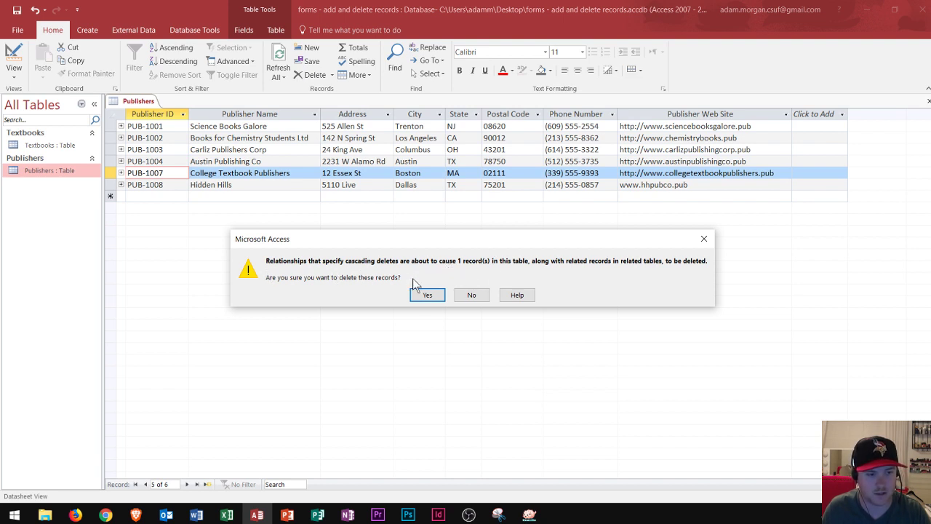
pyautogui.click(424, 296)
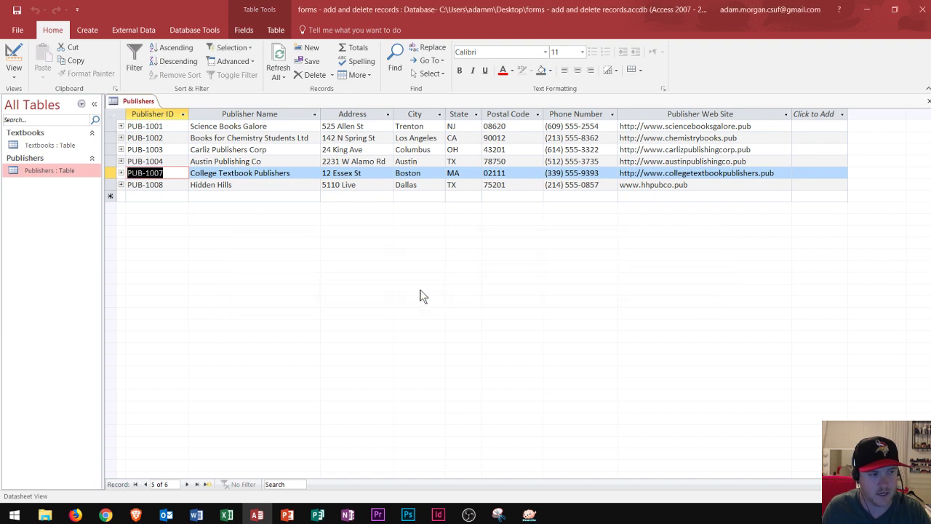